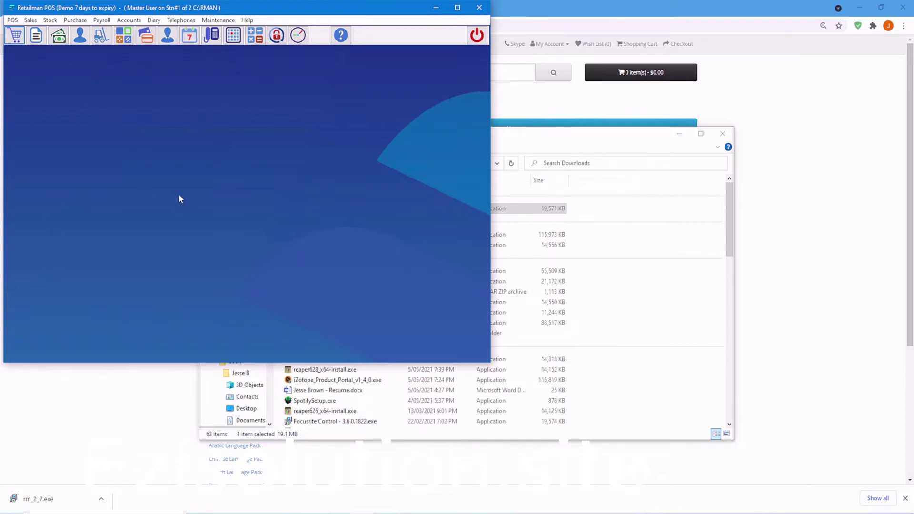
Step: Open the Master User's security settings in the users file and enter a password for that user
left_click(220, 22)
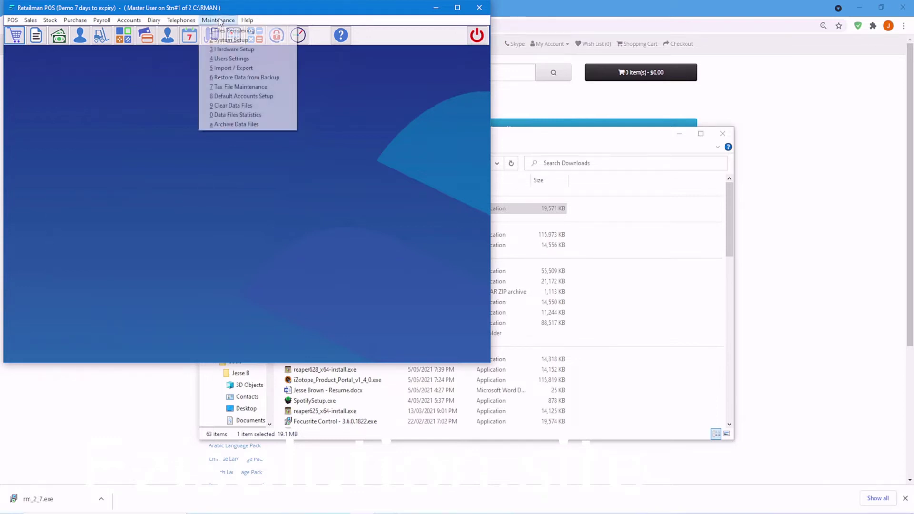
left_click(220, 59)
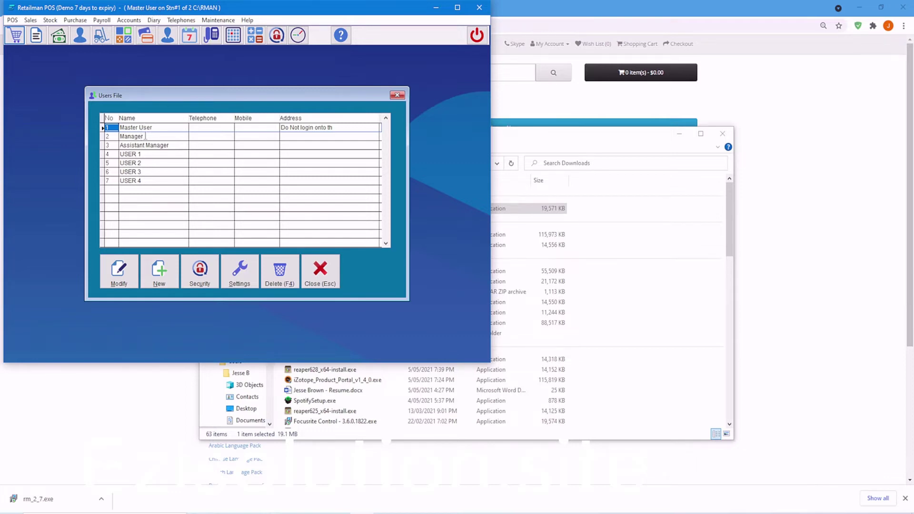
left_click(201, 270)
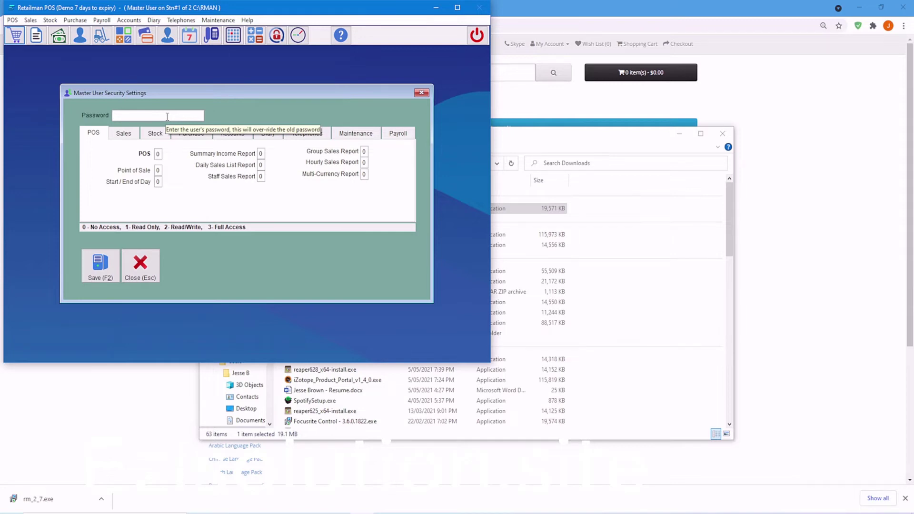
type("1")
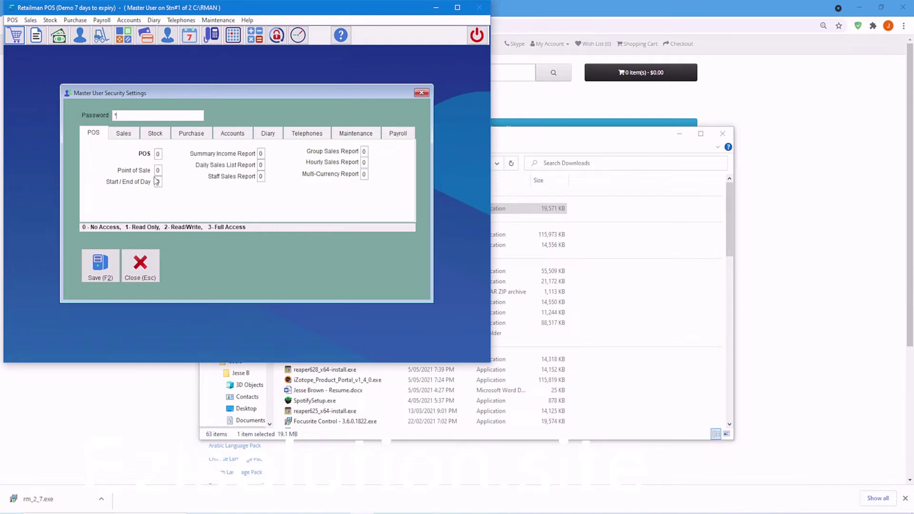
Step: Review the Master User's access levels across the modules from POS to Payroll and save the security settings
left_click(128, 136)
left_click(155, 138)
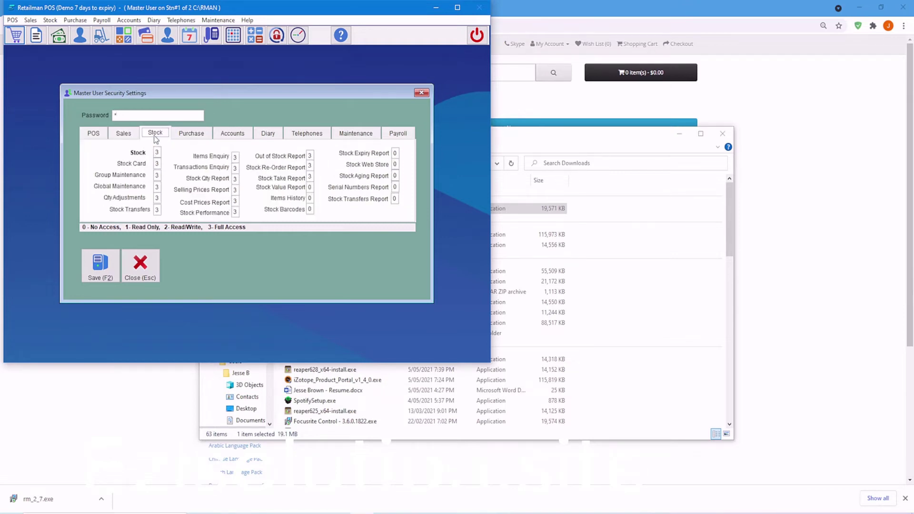
left_click(189, 138)
left_click(233, 135)
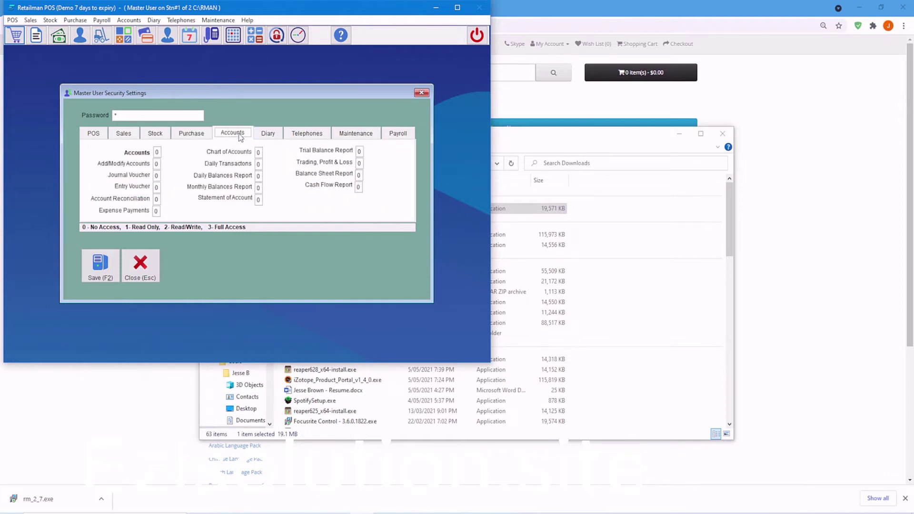
left_click(269, 134)
left_click(307, 134)
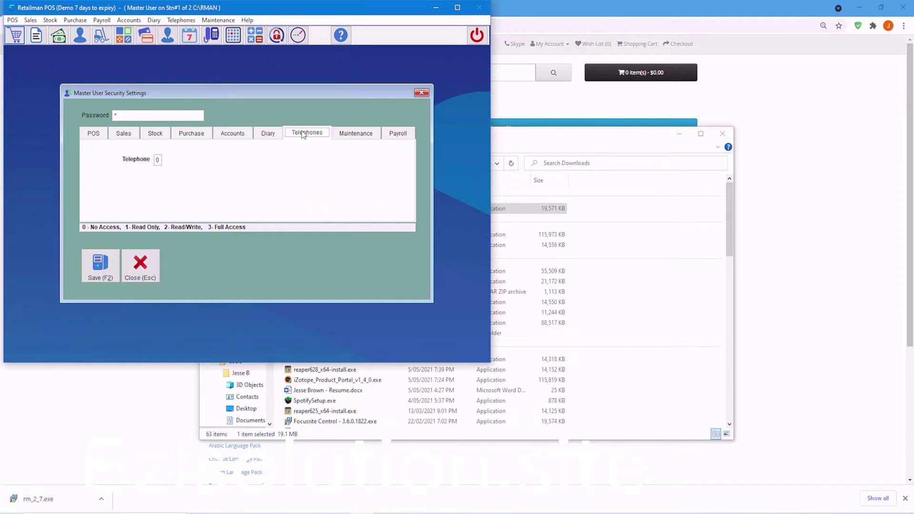
left_click(358, 135)
left_click(399, 135)
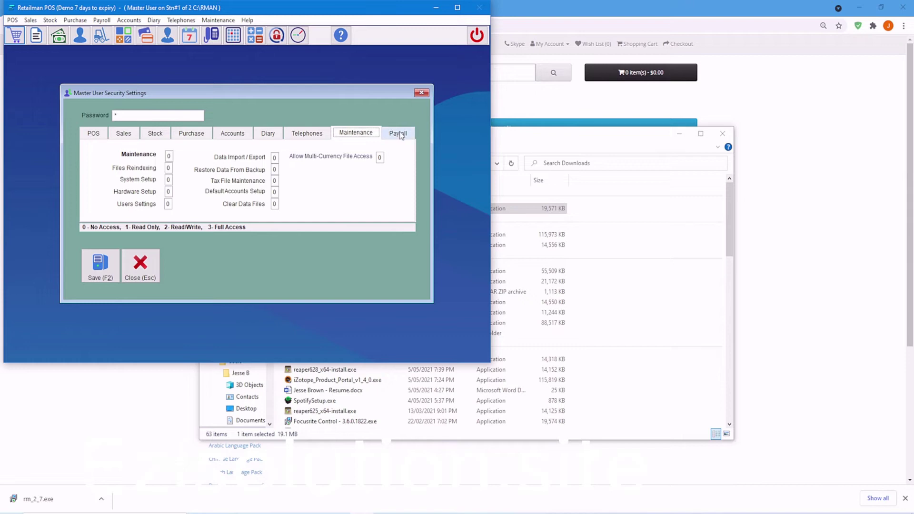
left_click(94, 134)
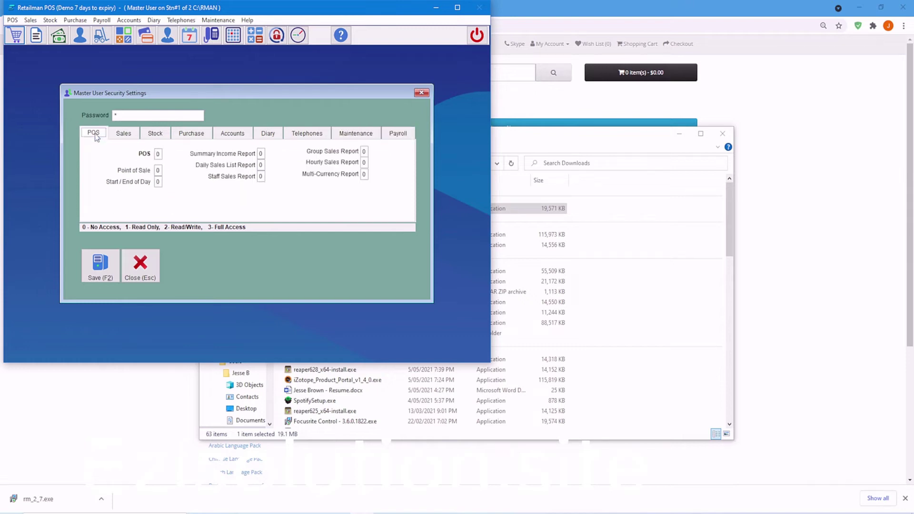
left_click(127, 134)
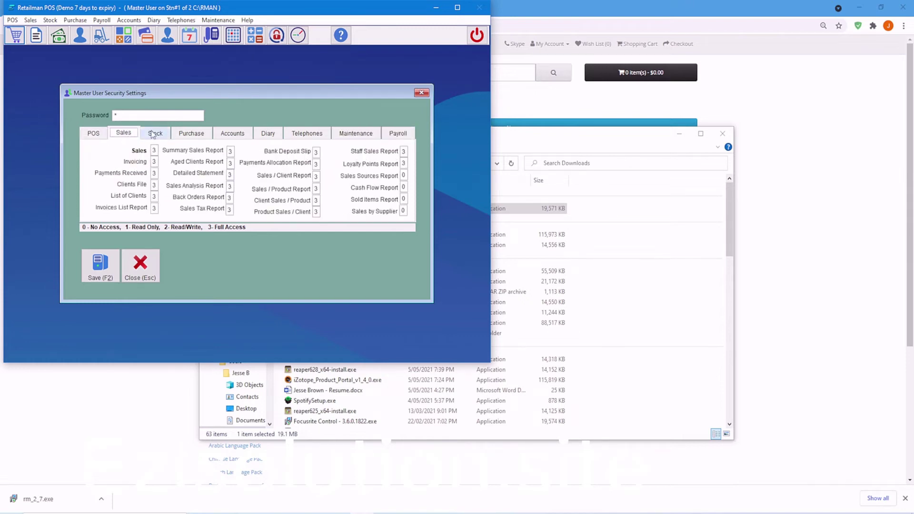
left_click(100, 273)
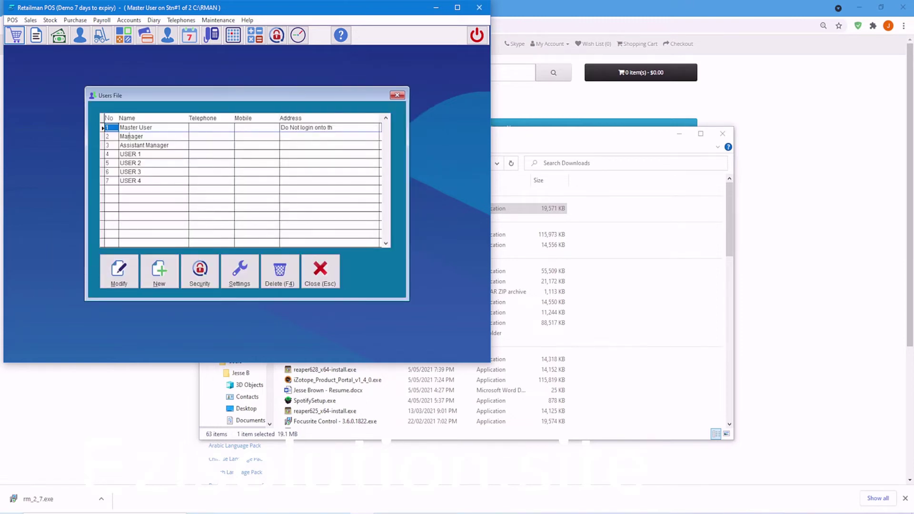
Step: Open the Manager user's security settings and enter a password for that user
left_click(129, 136)
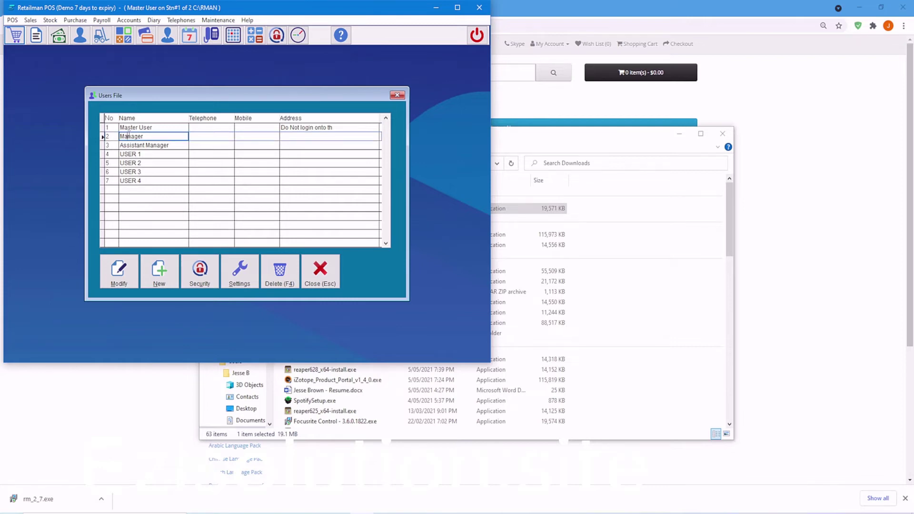
left_click(200, 267)
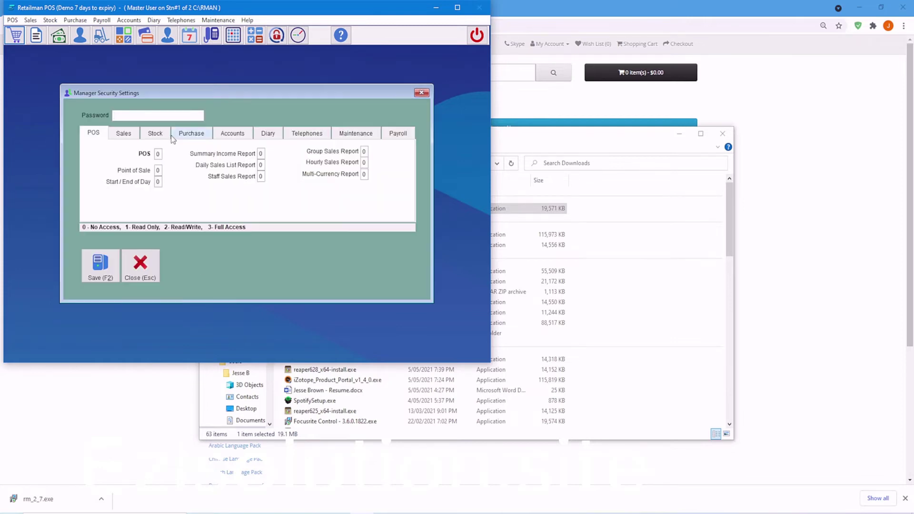
left_click(137, 117)
type("1")
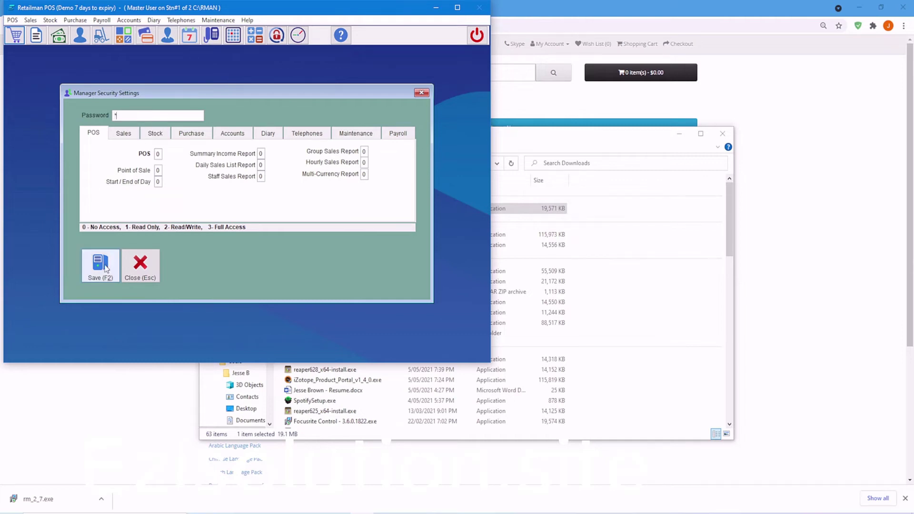
Step: Review the Manager's access levels from POS to Diary, save the security settings and close the users file
left_click(126, 135)
left_click(152, 134)
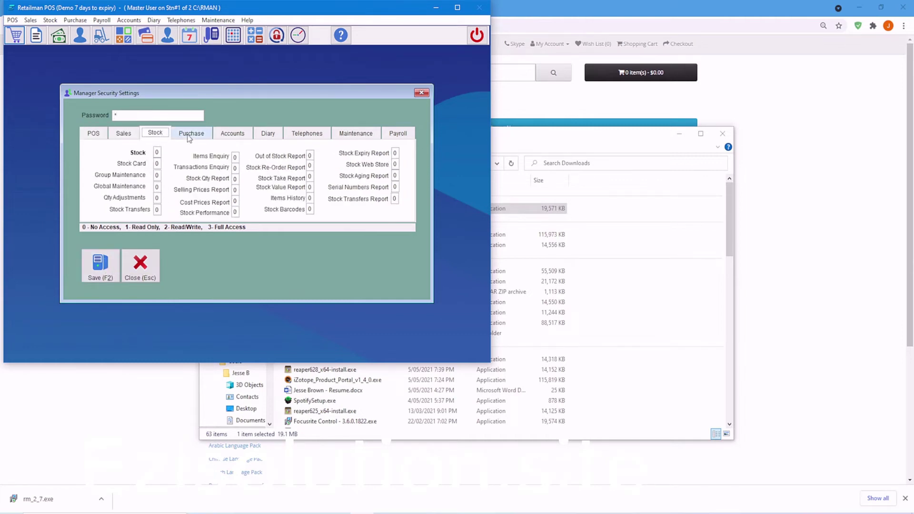
left_click(190, 135)
left_click(95, 135)
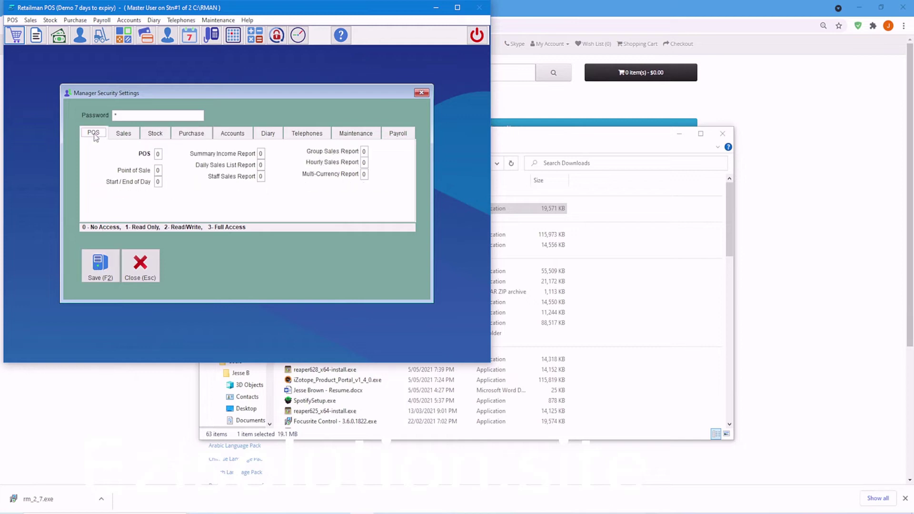
left_click(235, 136)
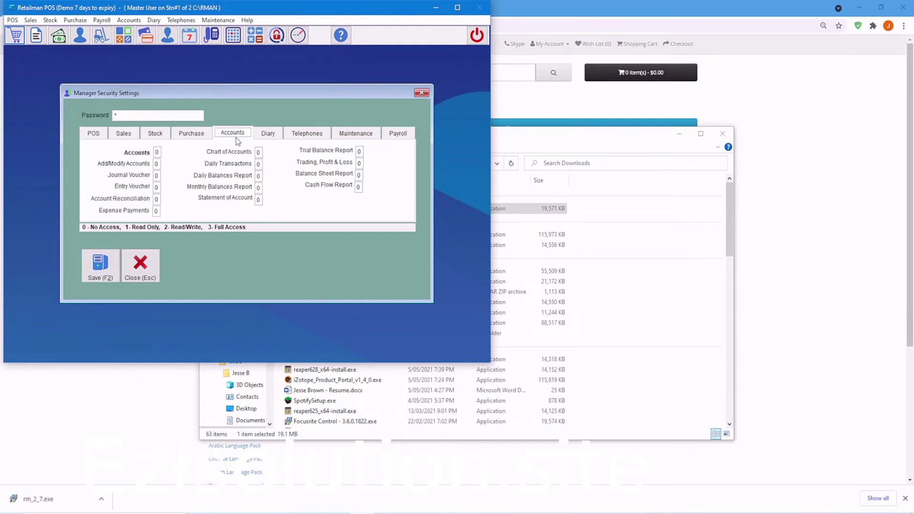
left_click(274, 135)
left_click(94, 135)
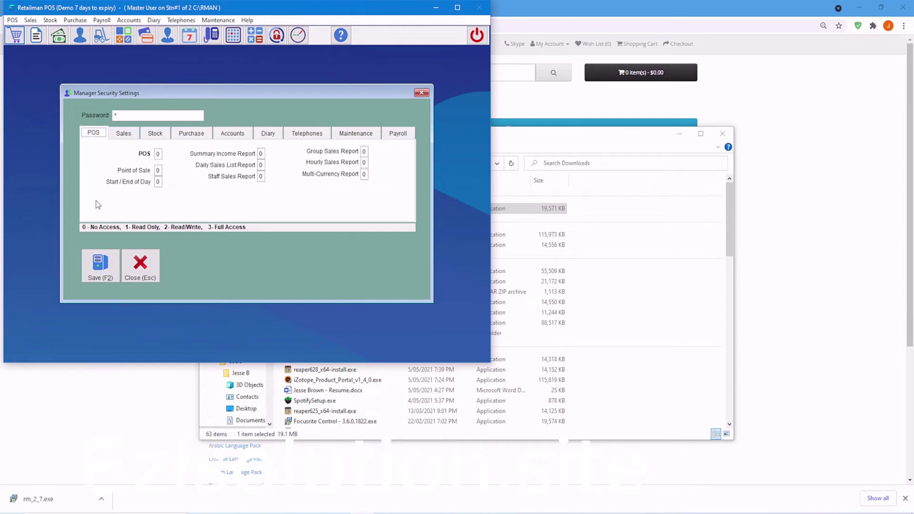
left_click(100, 269)
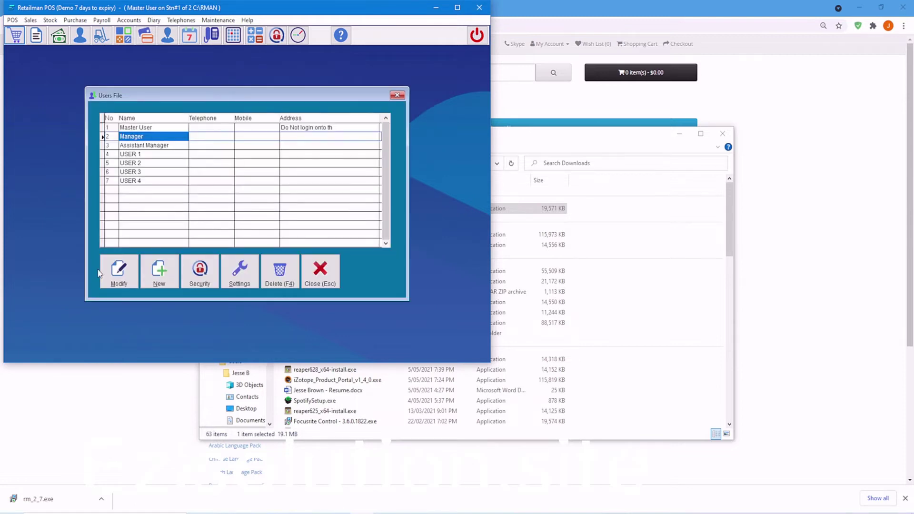
left_click(309, 271)
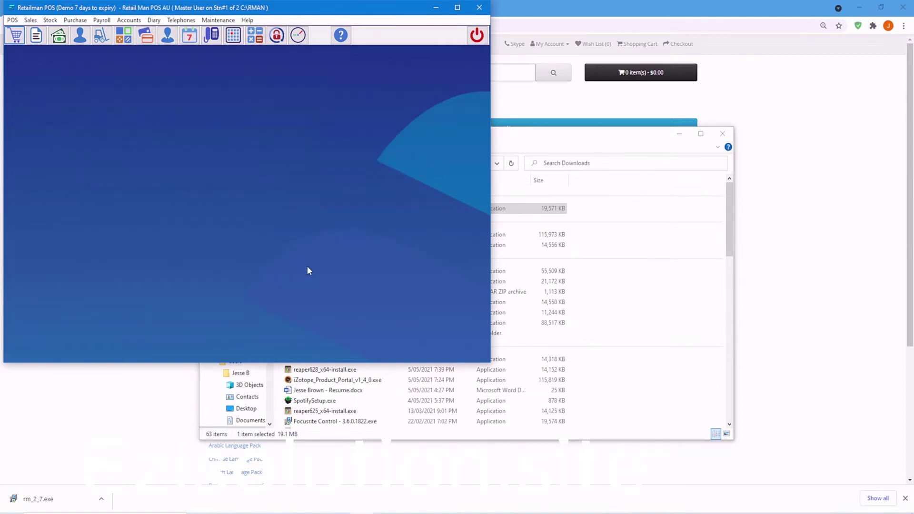
Step: Log in as the Manager by entering that user's password
left_click(277, 36)
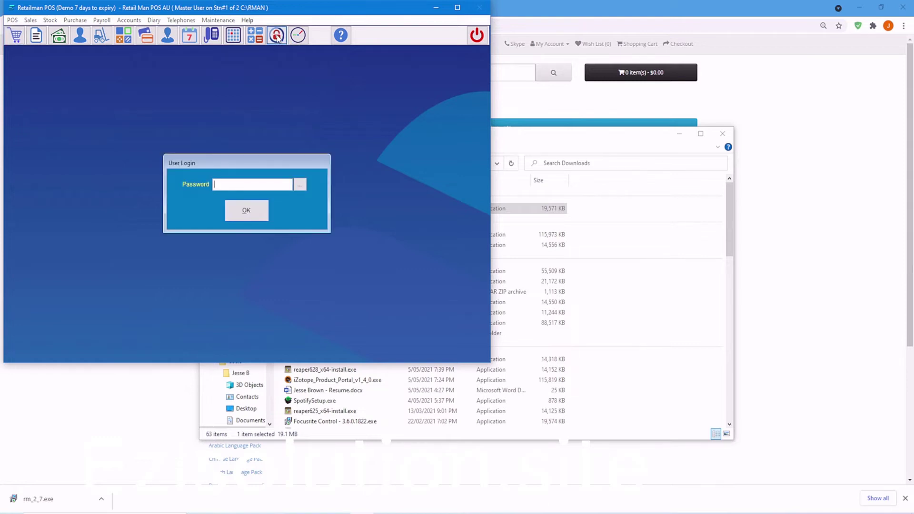
type("1")
left_click(248, 213)
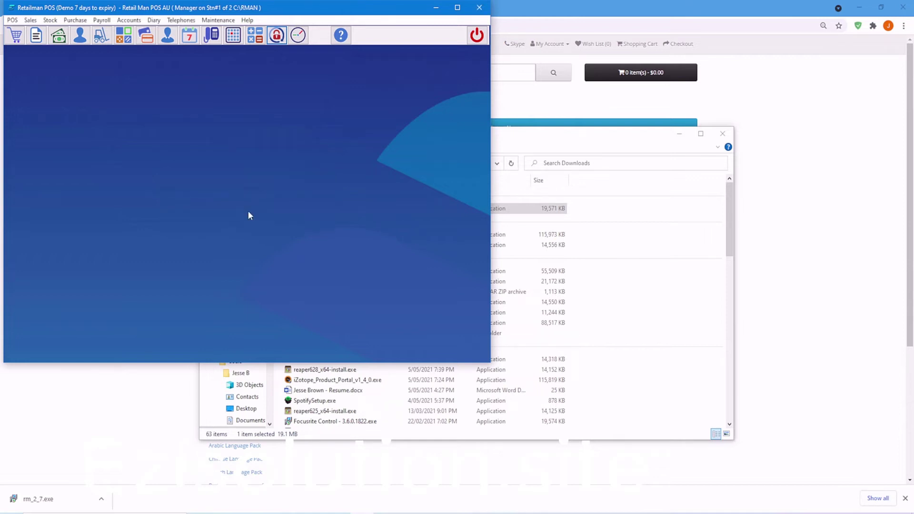
Step: Check the Manager's access to the Maintenance, Diary, POS, Sales, Stock and Purchase functions
left_click(220, 19)
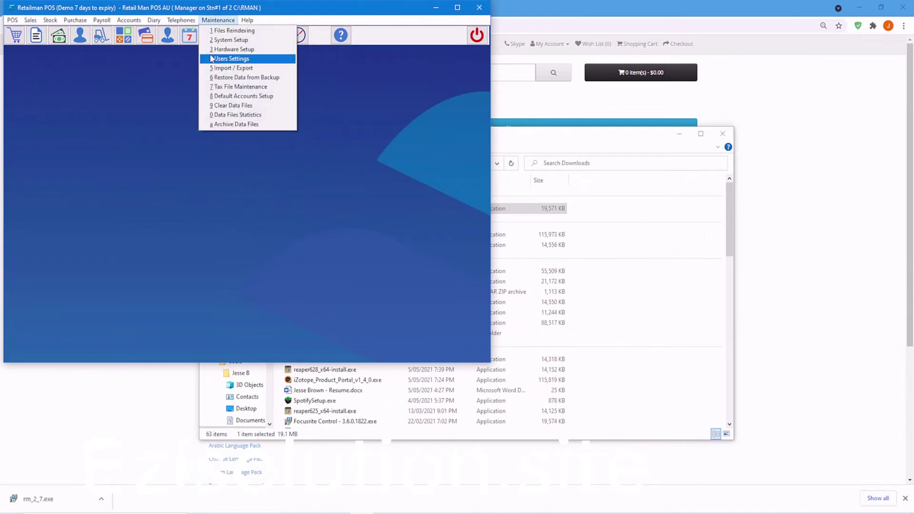
left_click(154, 20)
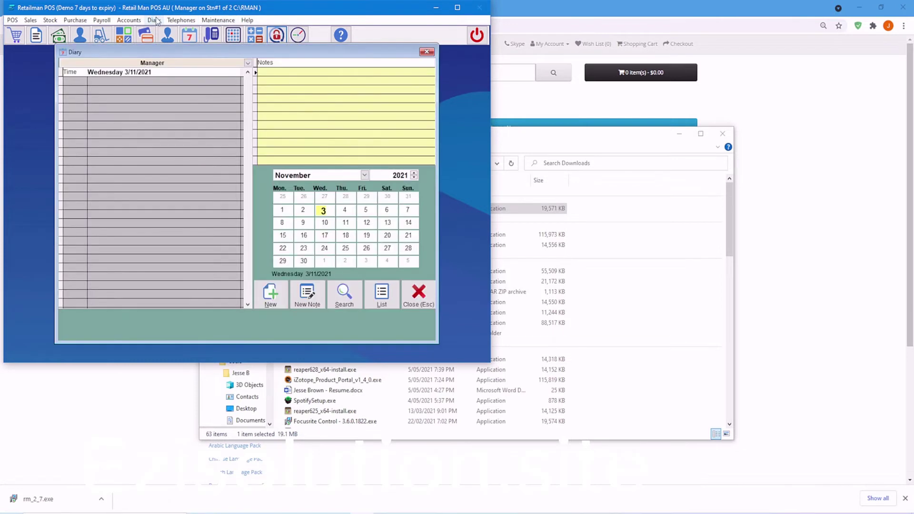
left_click(427, 51)
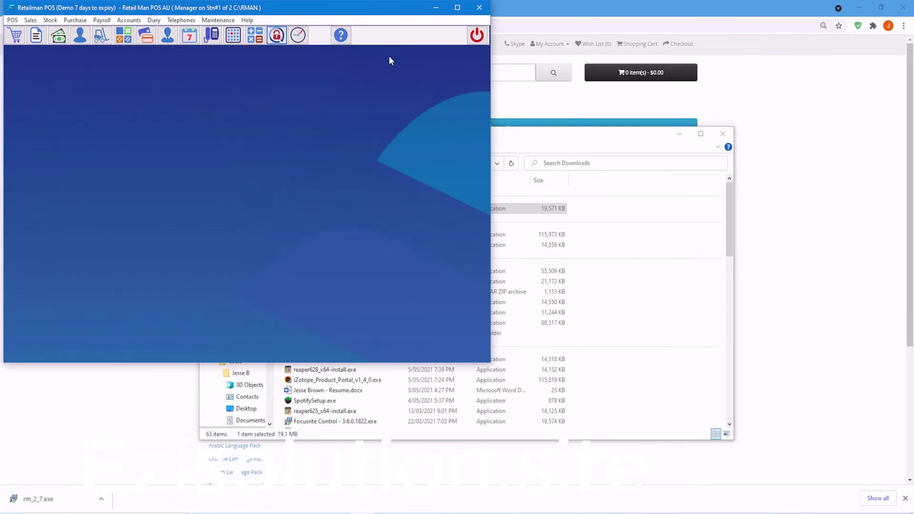
left_click(12, 21)
mouse_move(27, 25)
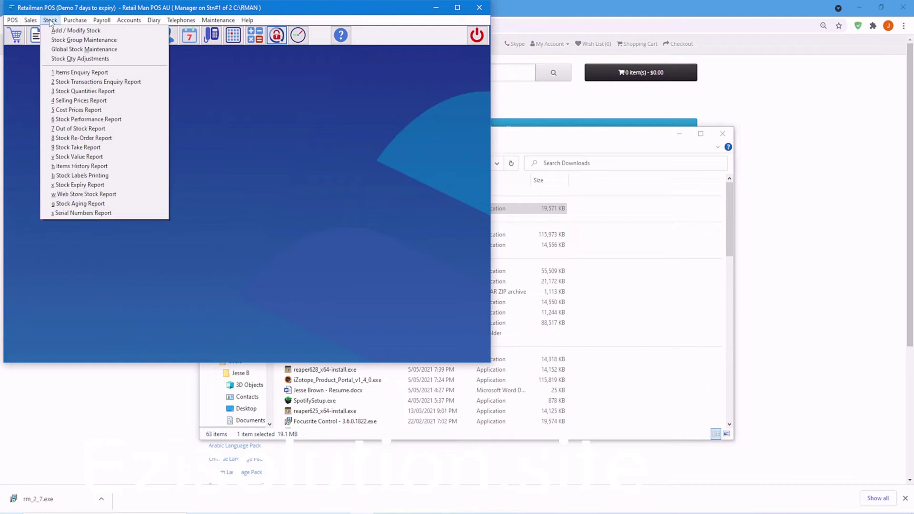
left_click(74, 21)
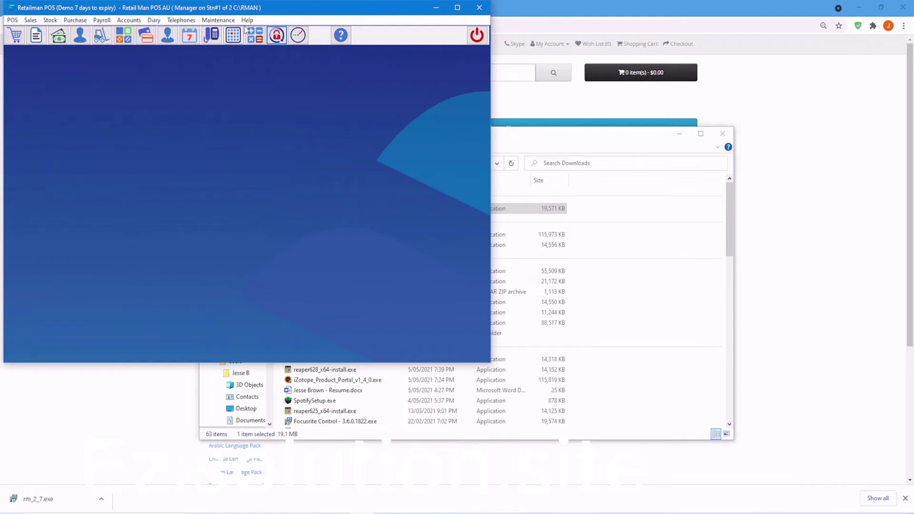
Step: Log back in as the Master User by entering that user's password
left_click(277, 36)
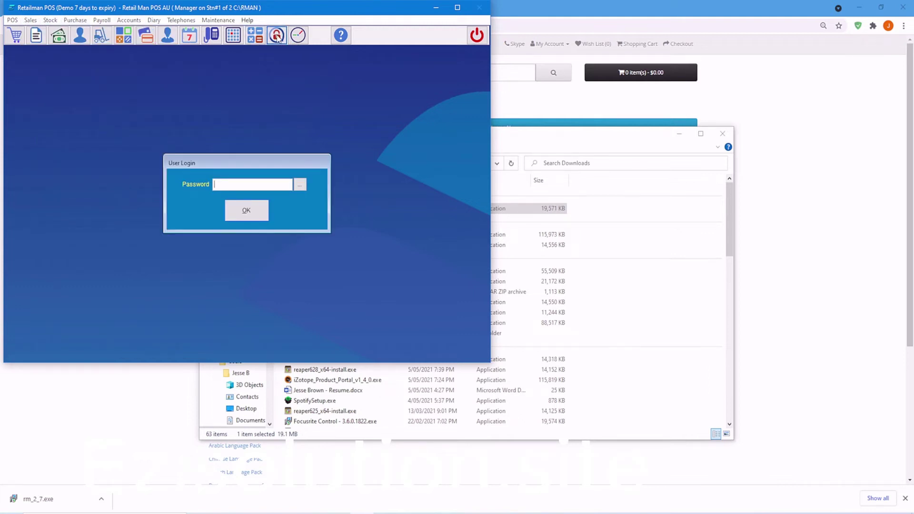
left_click(245, 210)
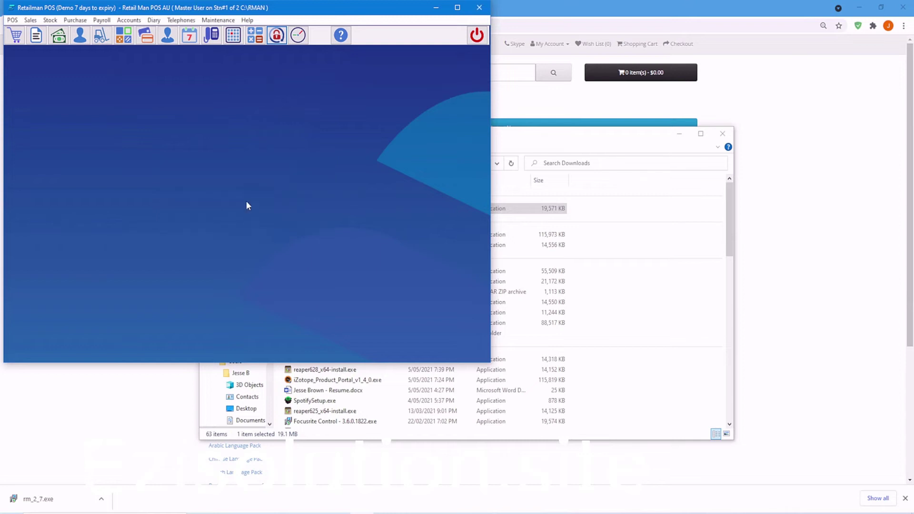
Step: Rename USER 1 in the users file to the staff member's first name and save the record
left_click(217, 21)
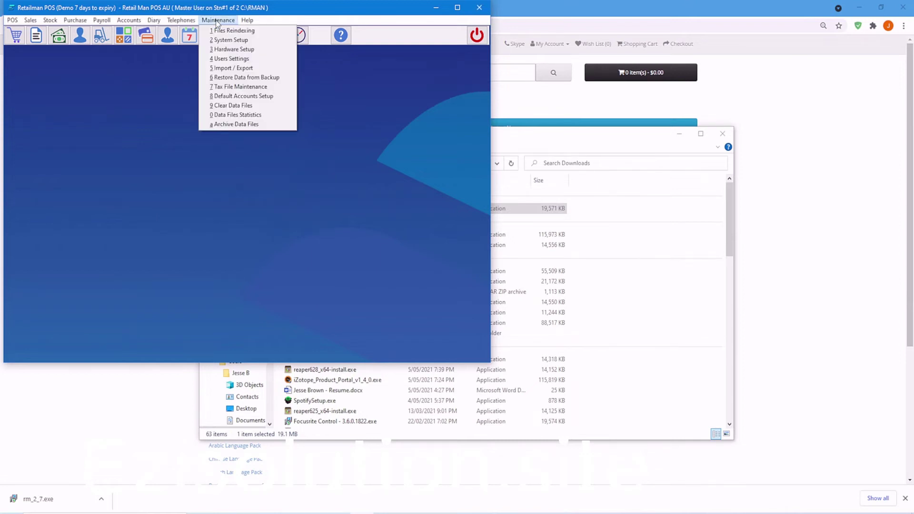
left_click(216, 58)
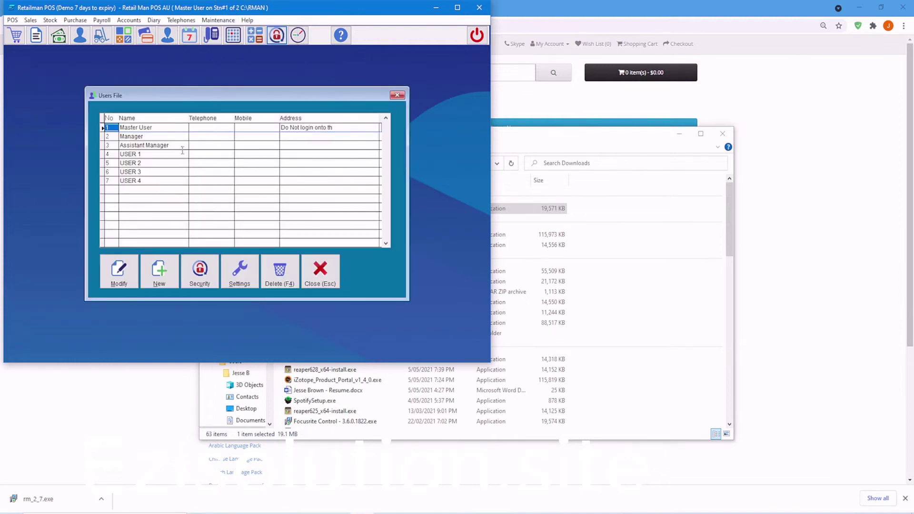
left_click(143, 154)
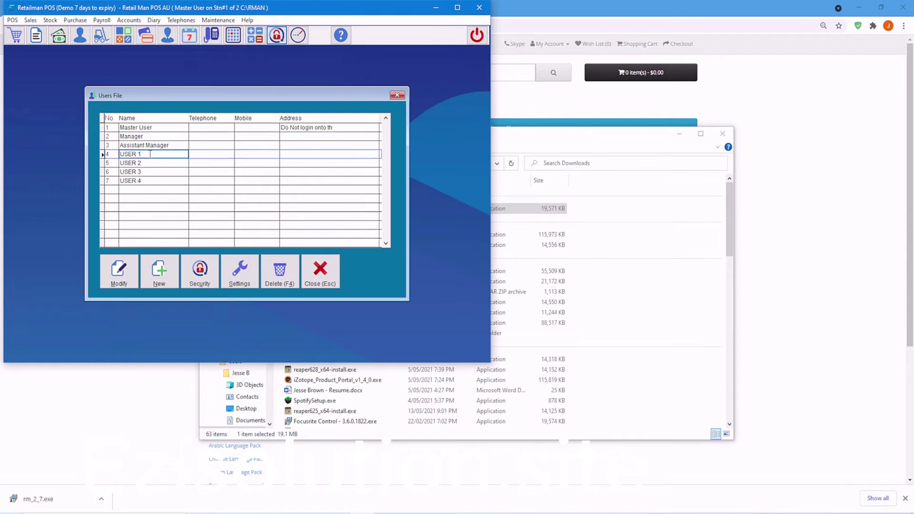
left_click(124, 270)
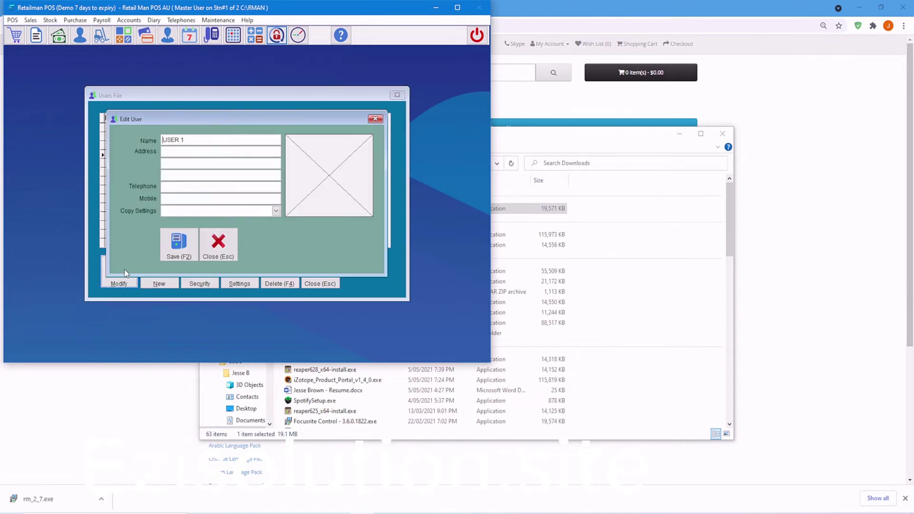
left_click_drag(192, 140, 149, 143)
type("Jeff")
left_click(186, 247)
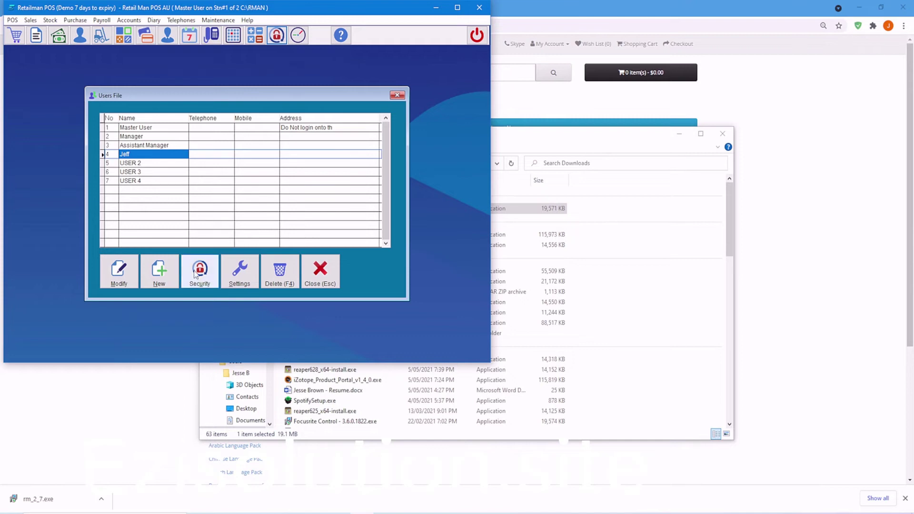
Step: Enter a login password in the renamed staff user's security settings and save them
left_click(195, 274)
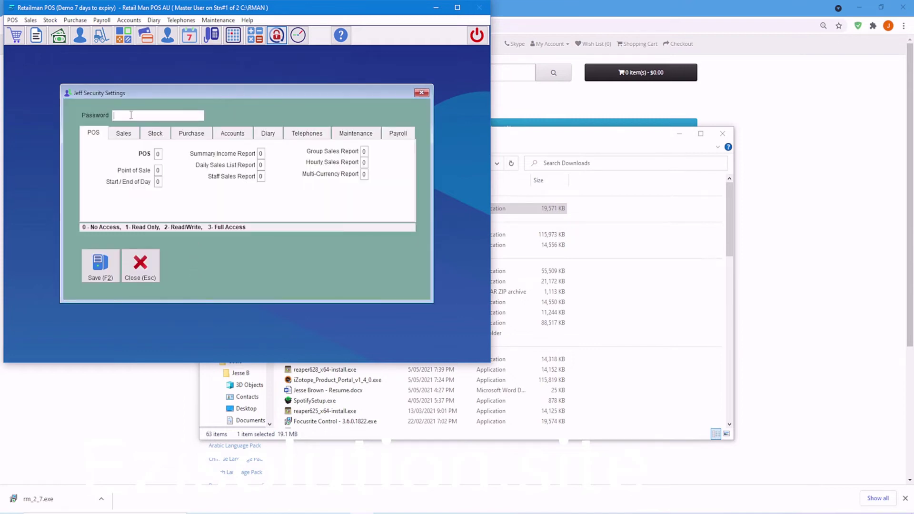
left_click(142, 117)
type("*")
left_click(104, 269)
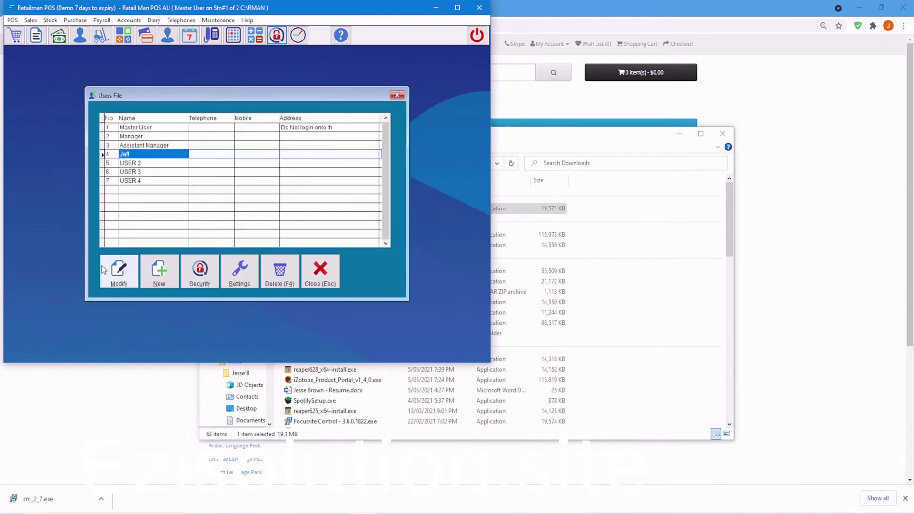
Step: Set the renamed staff user's User Interface to Big Buttons in the system settings, save, and close the users file
left_click(235, 274)
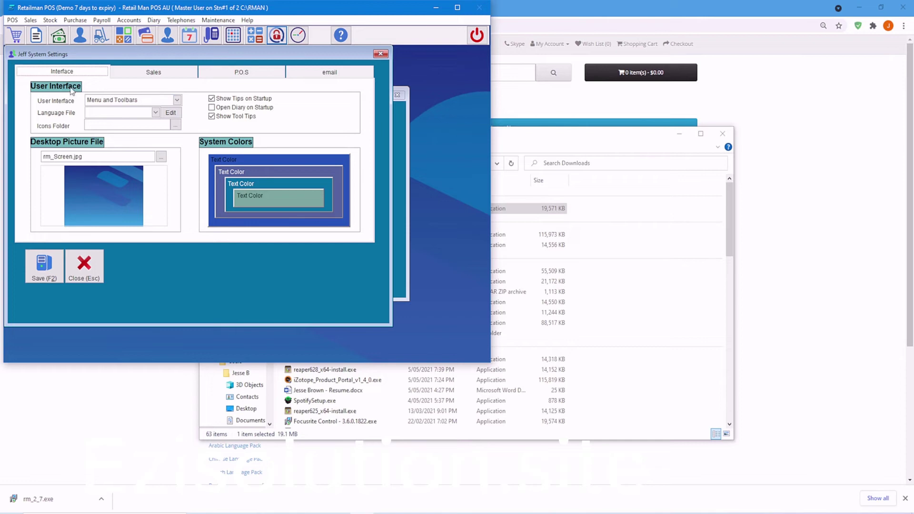
left_click(159, 75)
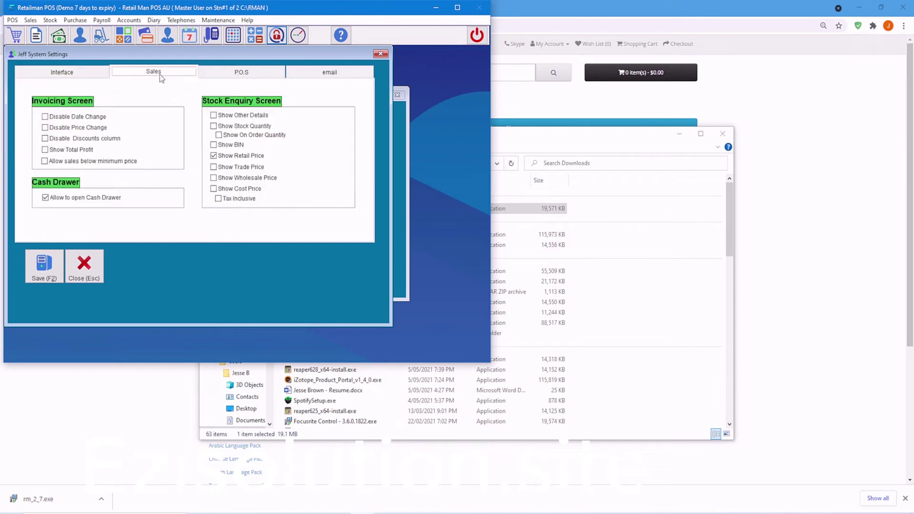
left_click(224, 75)
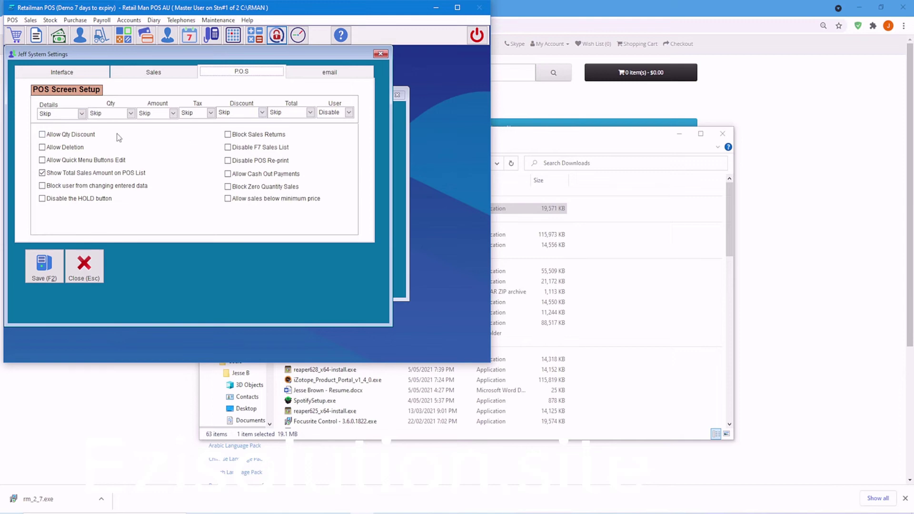
left_click(321, 76)
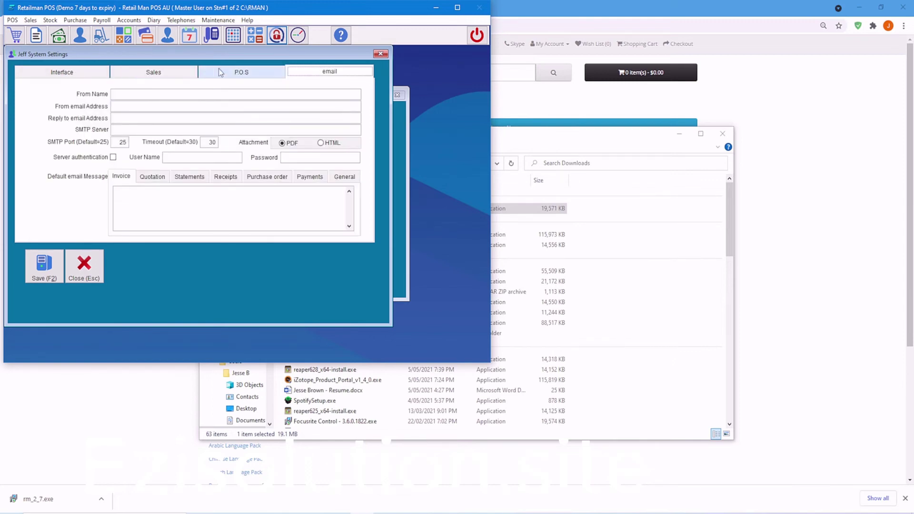
left_click(71, 77)
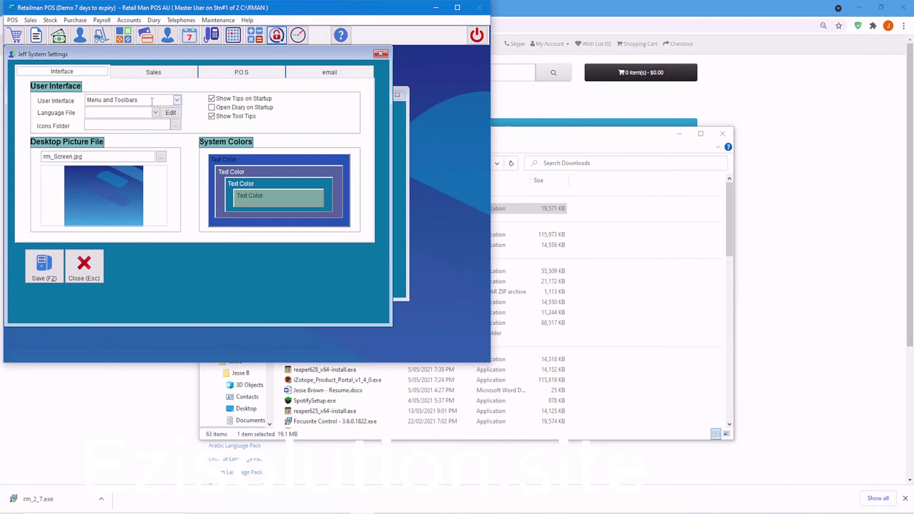
left_click(177, 100)
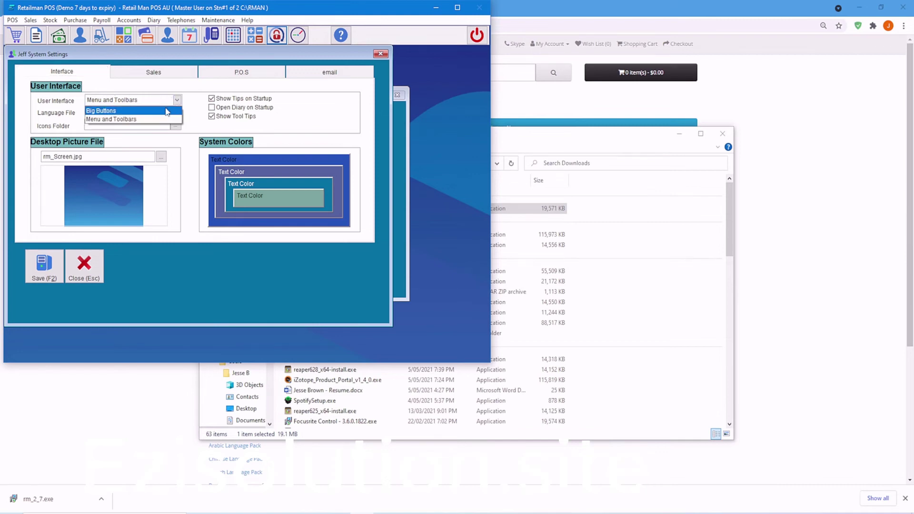
left_click(166, 112)
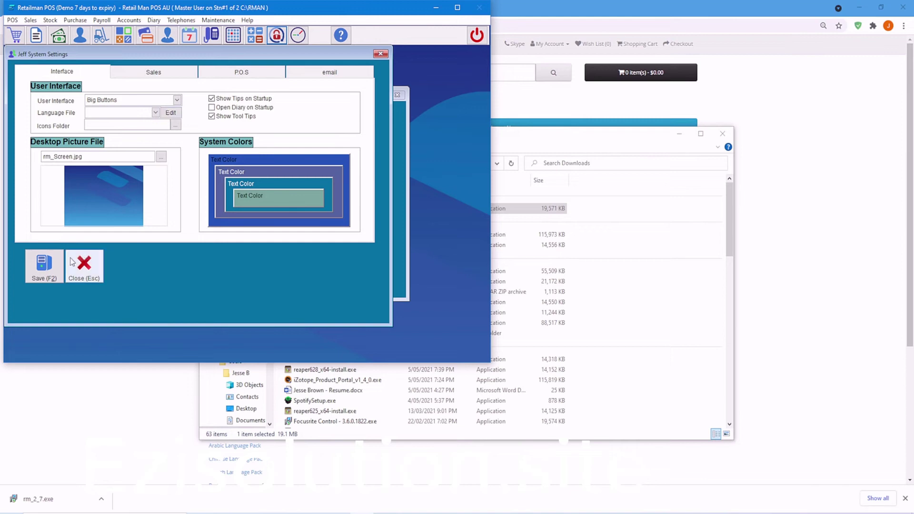
left_click(46, 265)
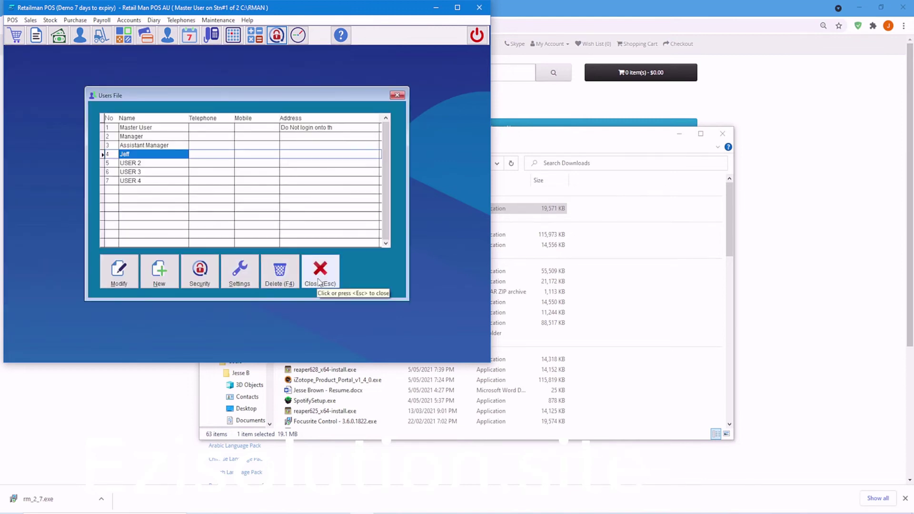
left_click(319, 282)
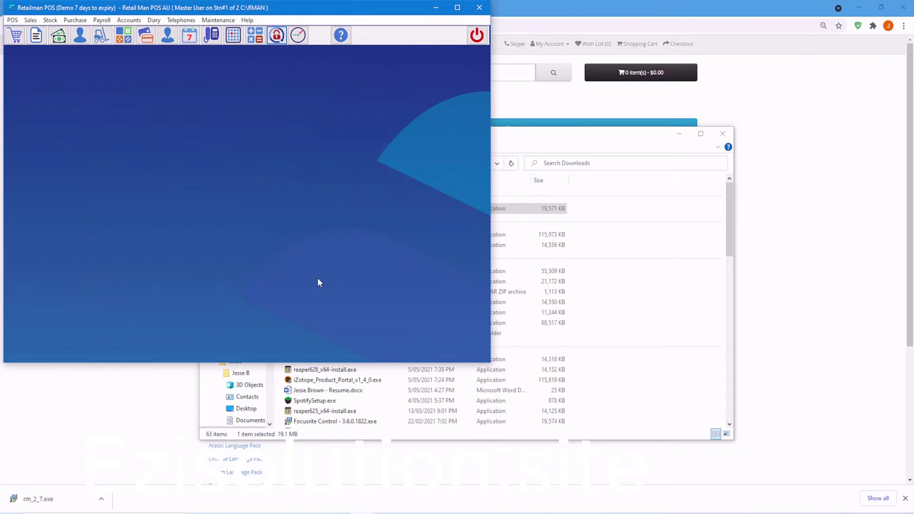
Step: Switch to the renamed staff user by entering that user's login password
left_click(277, 36)
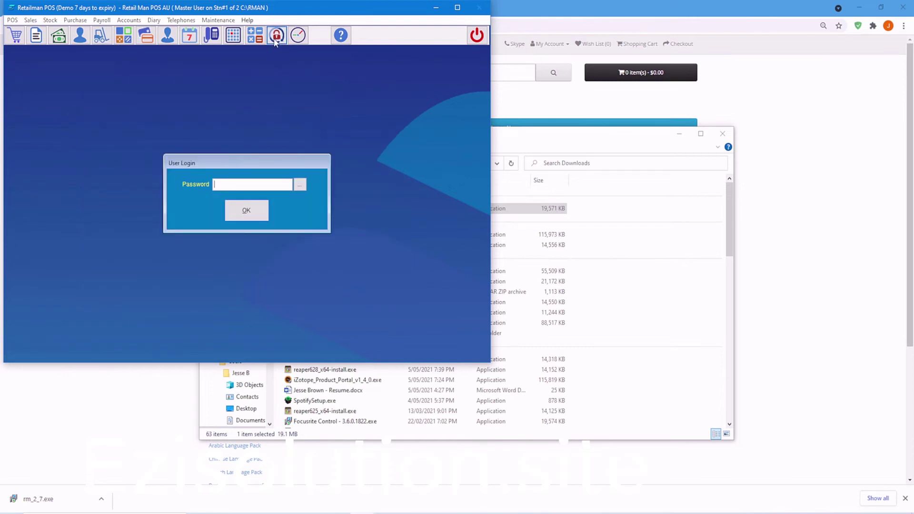
type("*")
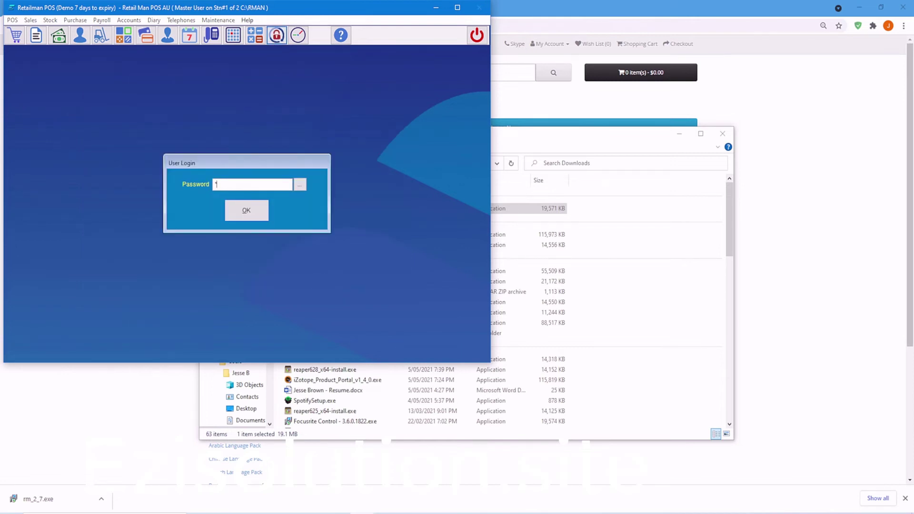
left_click(247, 210)
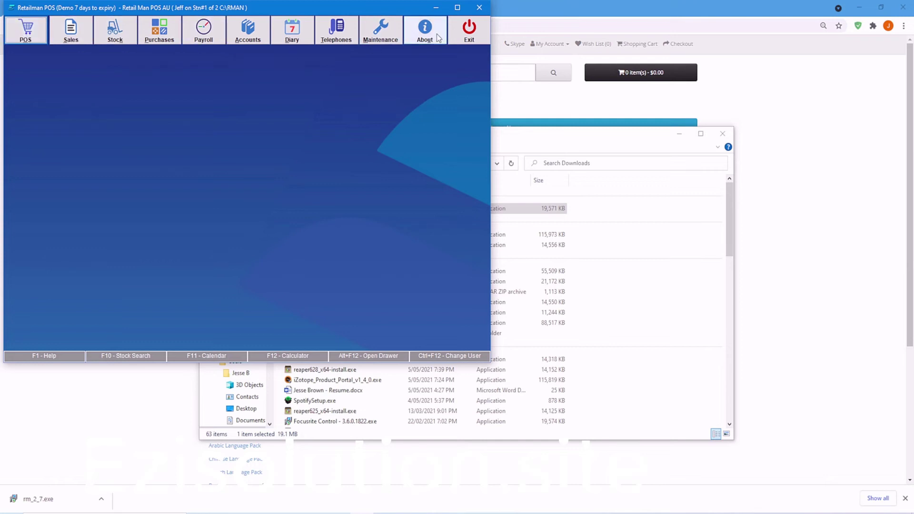
Step: Check the staff user's access to the POS and Sales functions
left_click(39, 42)
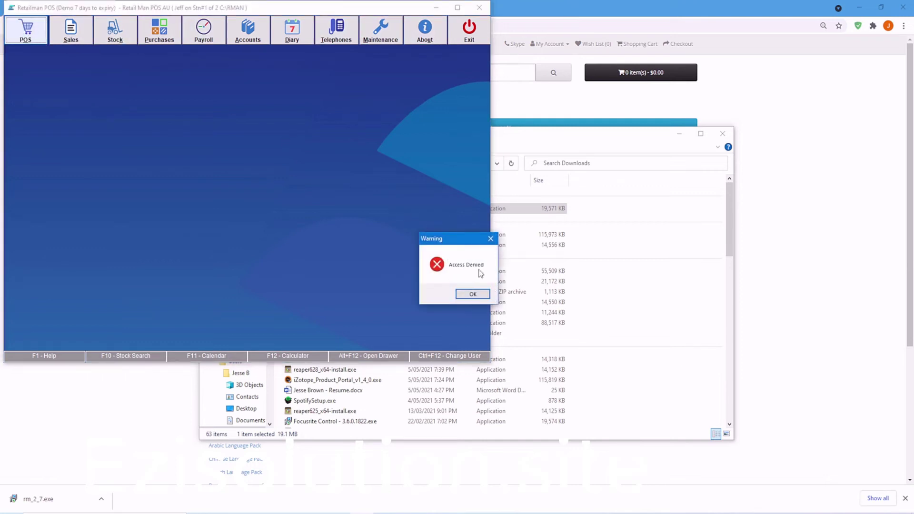
left_click(474, 295)
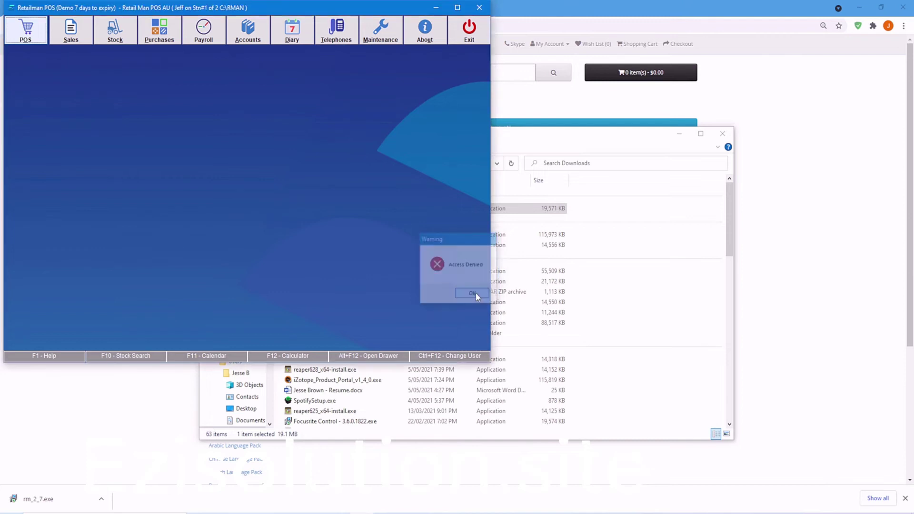
left_click(71, 30)
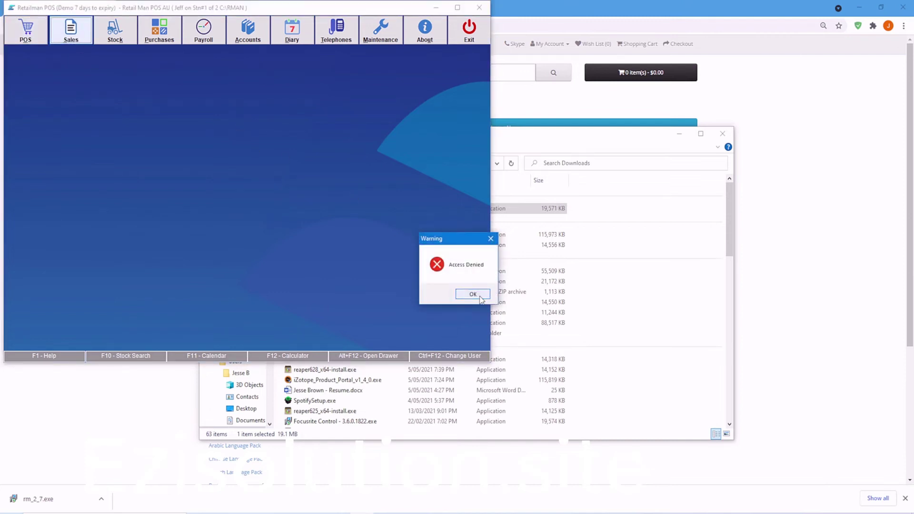
left_click(479, 295)
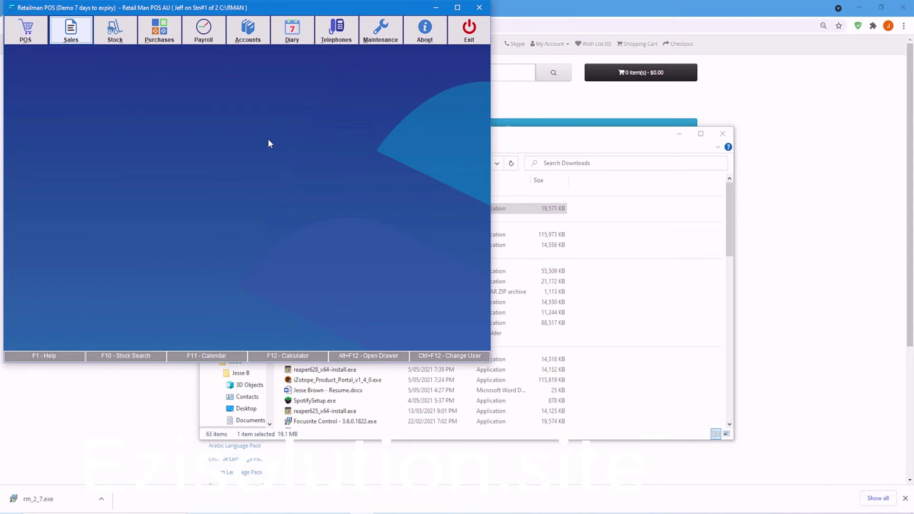
Step: Open the program help and read the introductory, installation, network and upgrading topics, plus the FAQ entries on barcode printing and the 32-bit DLL error
key("F1")
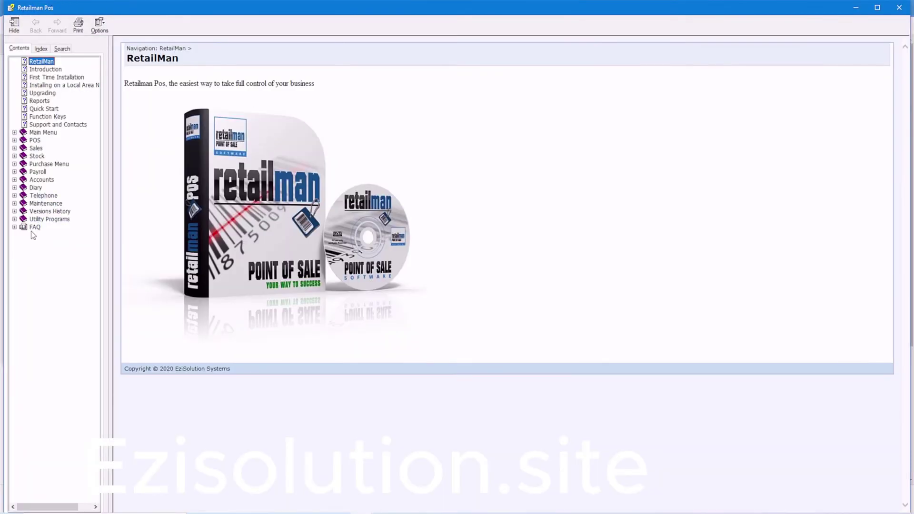
left_click(40, 69)
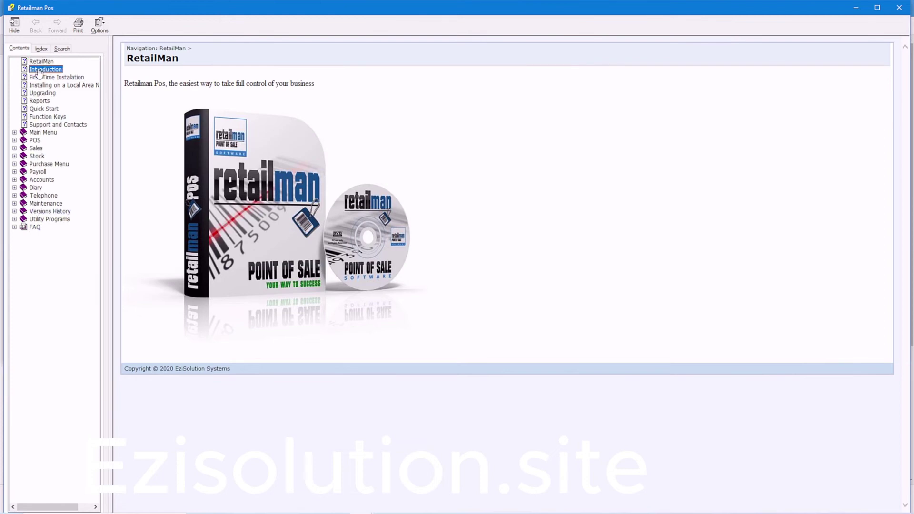
left_click(40, 77)
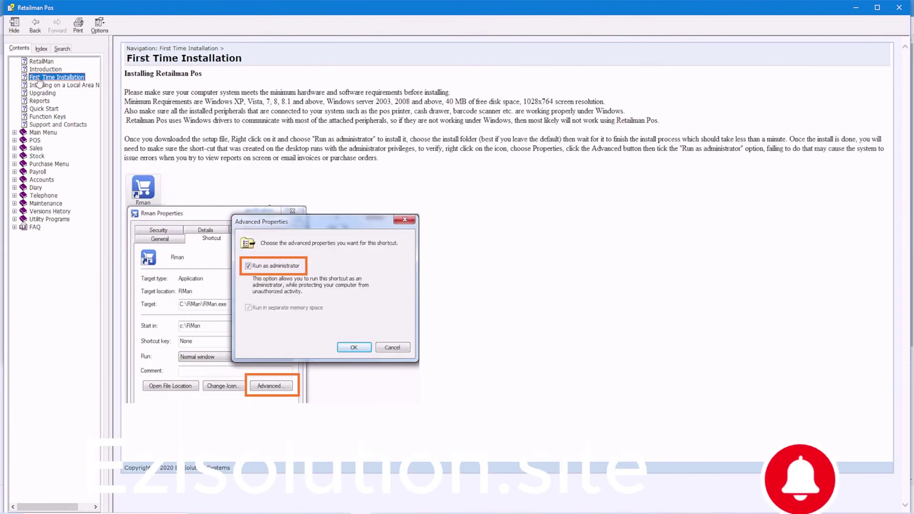
left_click(39, 86)
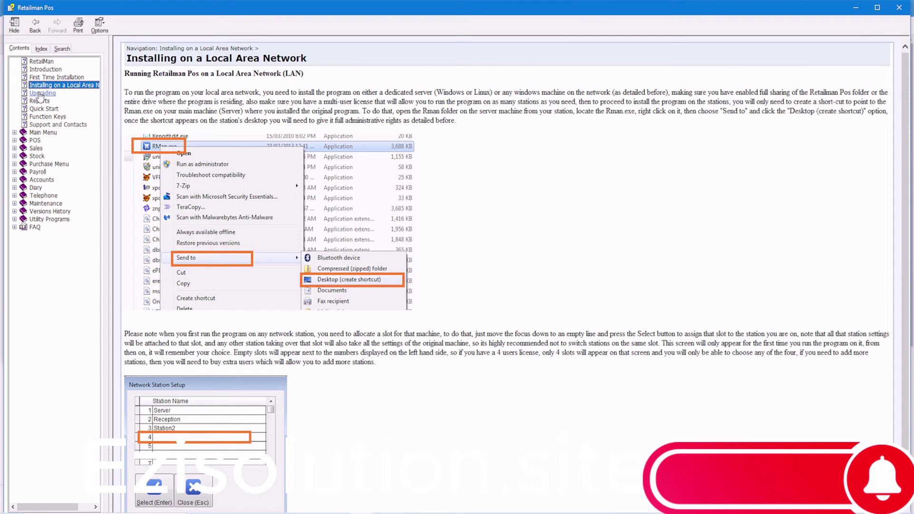
left_click(41, 93)
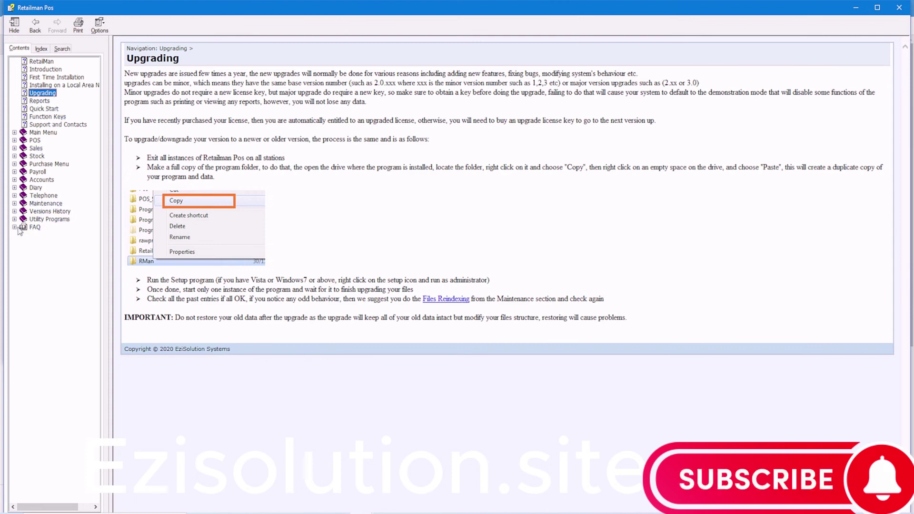
left_click(34, 227)
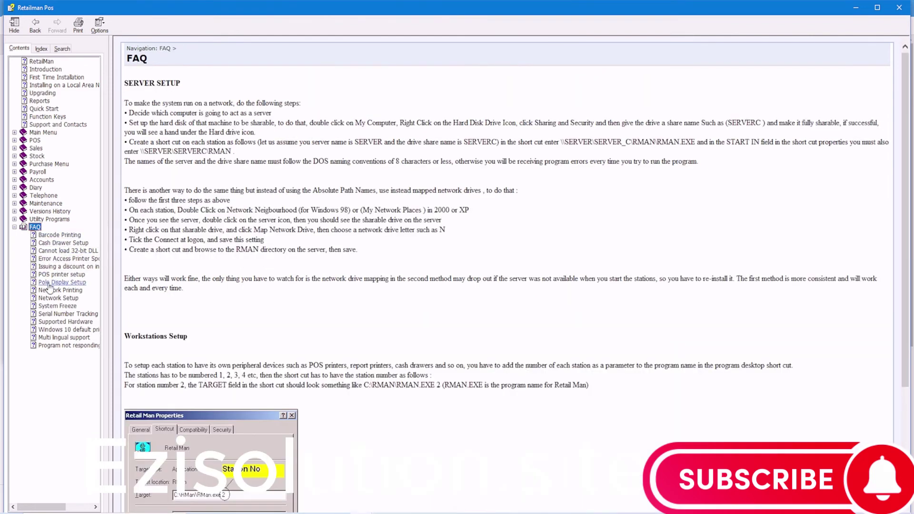
left_click(51, 236)
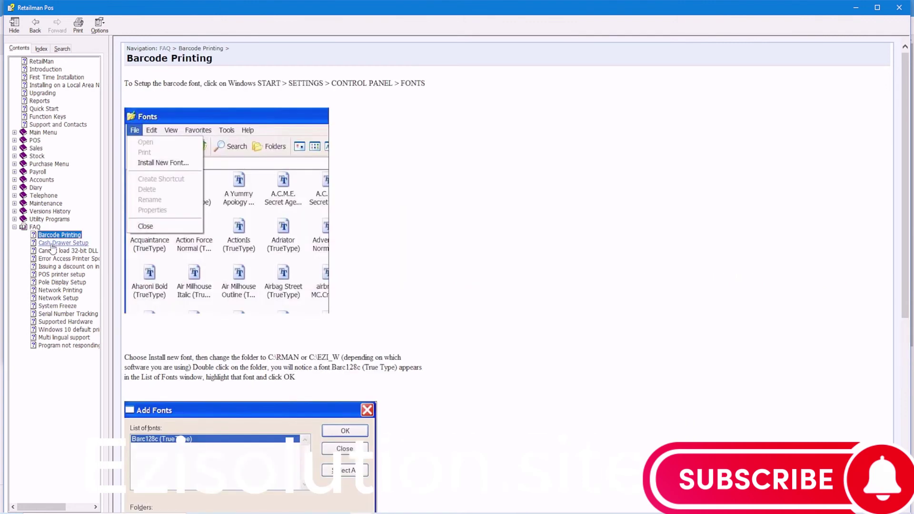
left_click(53, 251)
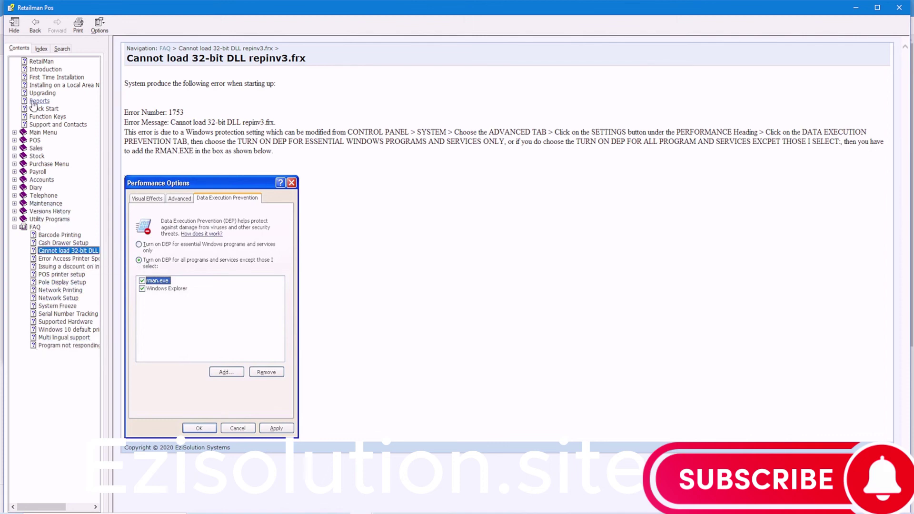
Step: Search the help for "error" and open the First Time Installation topic
left_click(62, 50)
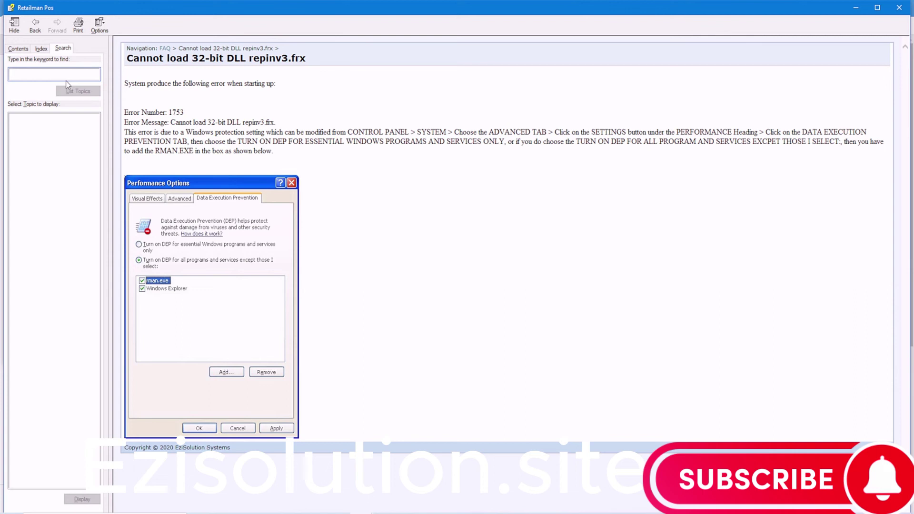
type("error")
key("Return")
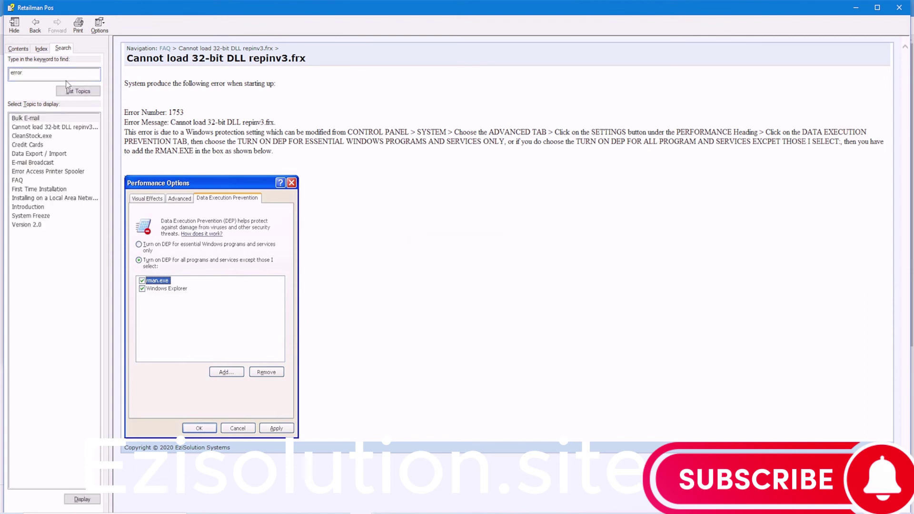
left_click(43, 190)
double_click(43, 190)
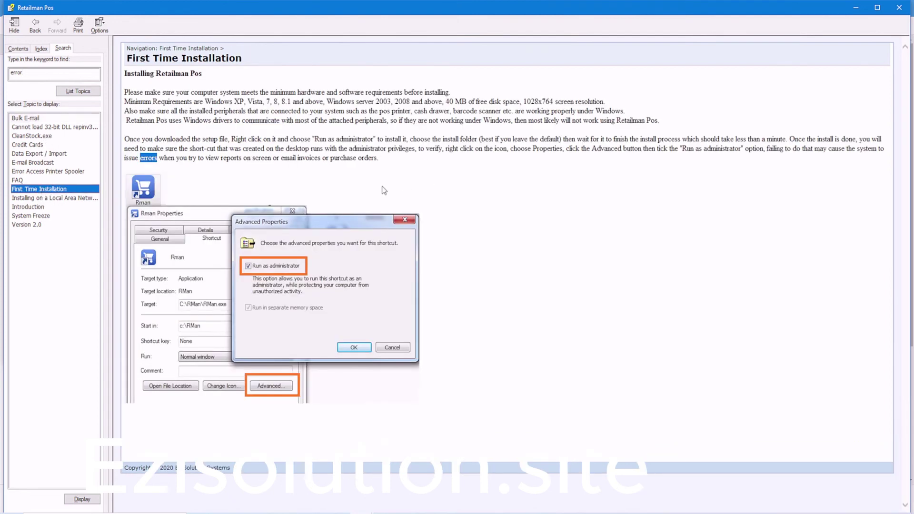